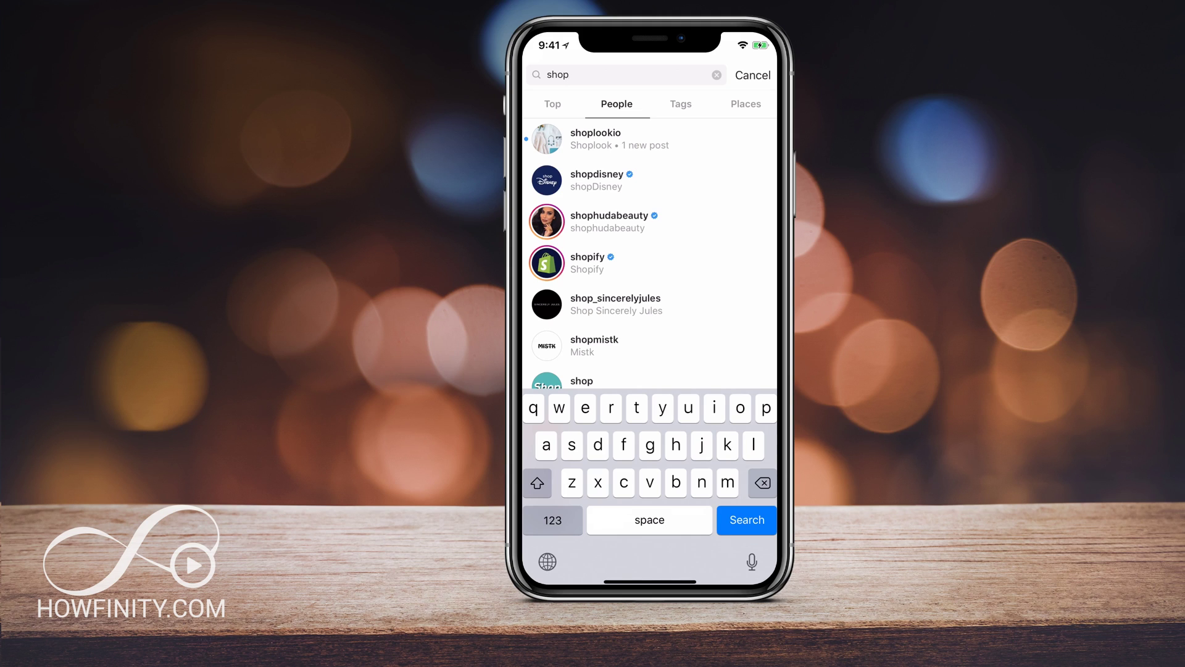
Step: View the shoplookio profile from the search results so it joins recent searches
left_click(612, 139)
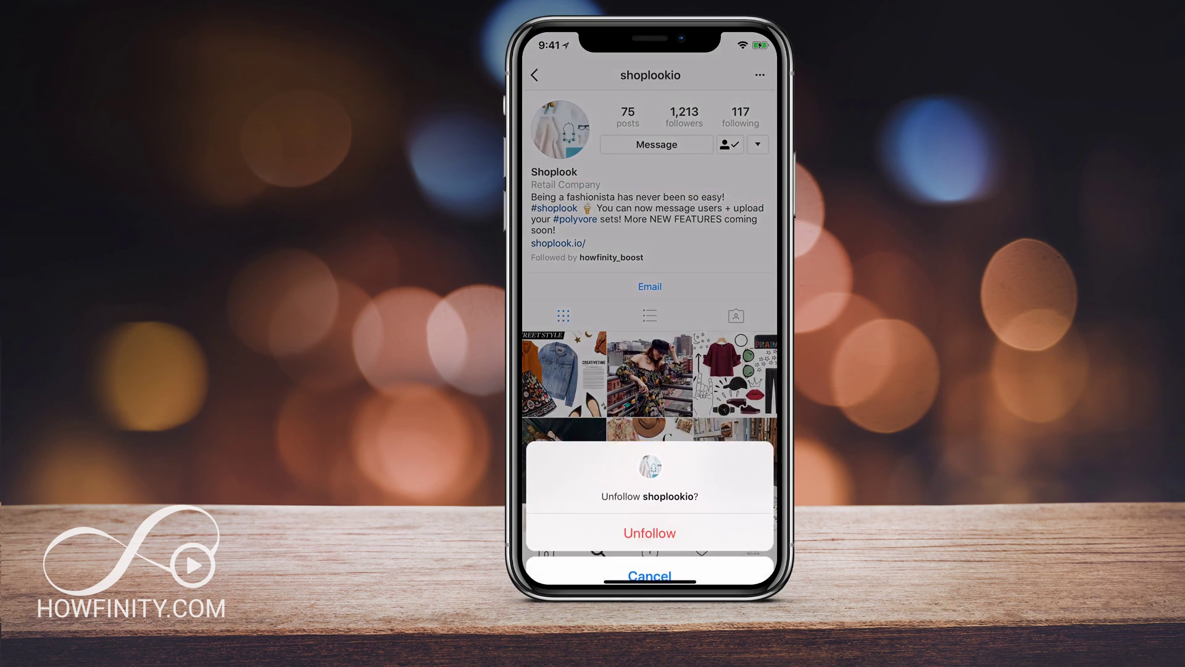